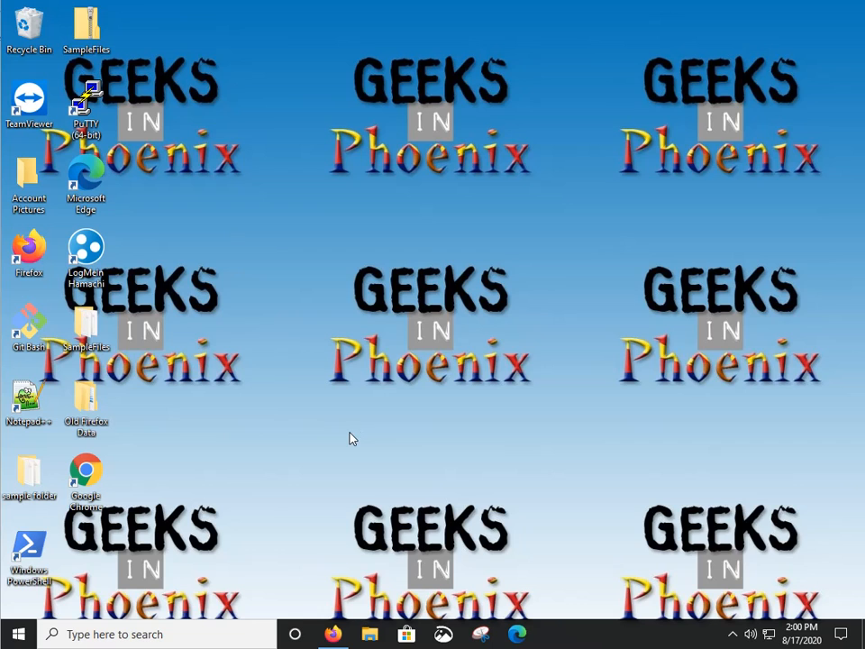
# - Open the Optimize Drives tool from the properties of Local Disk (C:)
pyautogui.click(370, 634)
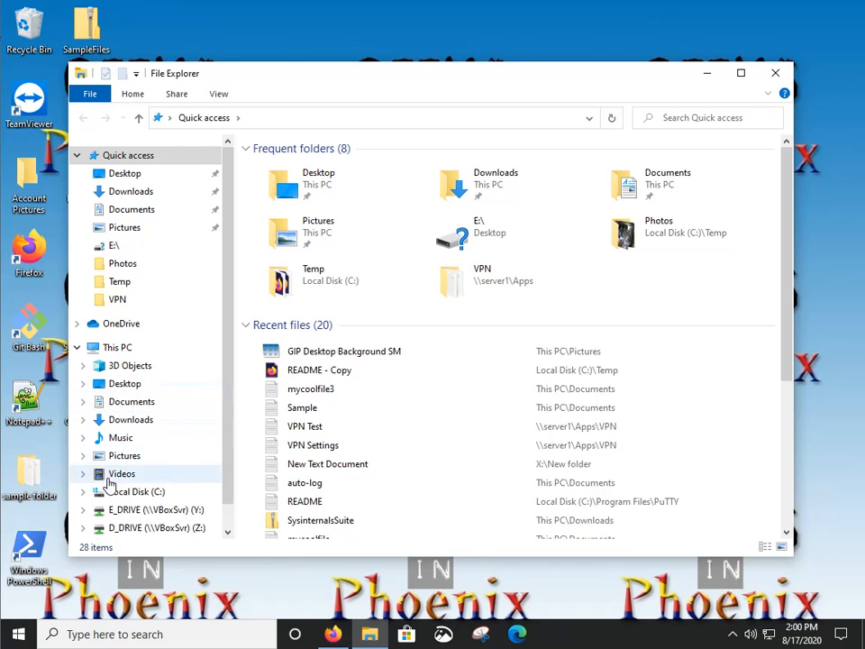
pyautogui.rightClick(118, 497)
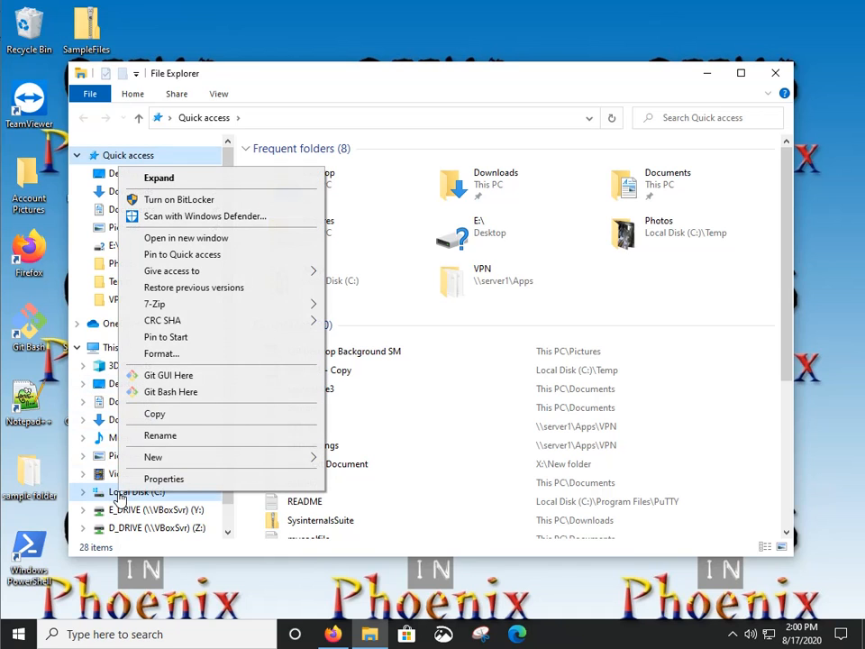
pyautogui.click(170, 485)
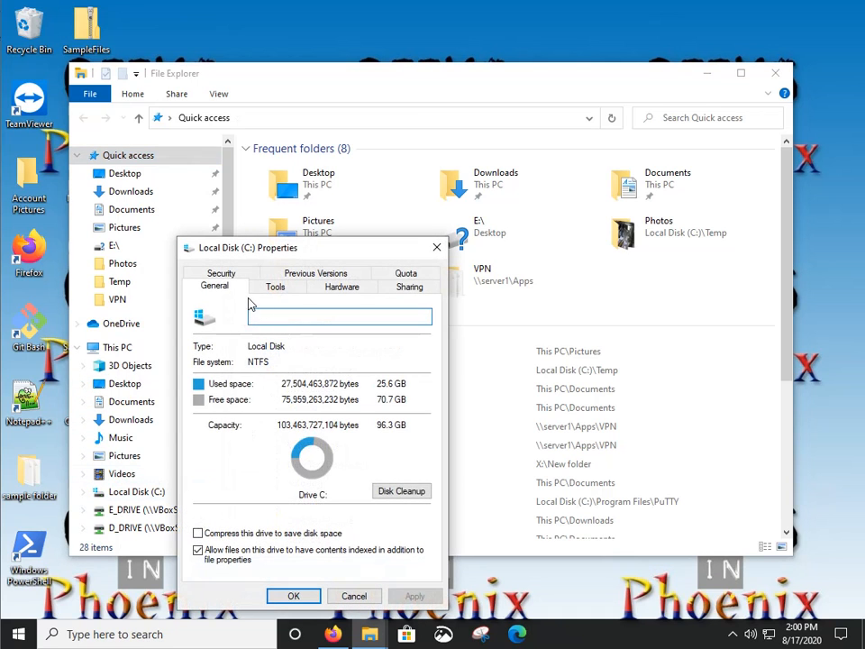
pyautogui.click(274, 287)
pyautogui.click(368, 425)
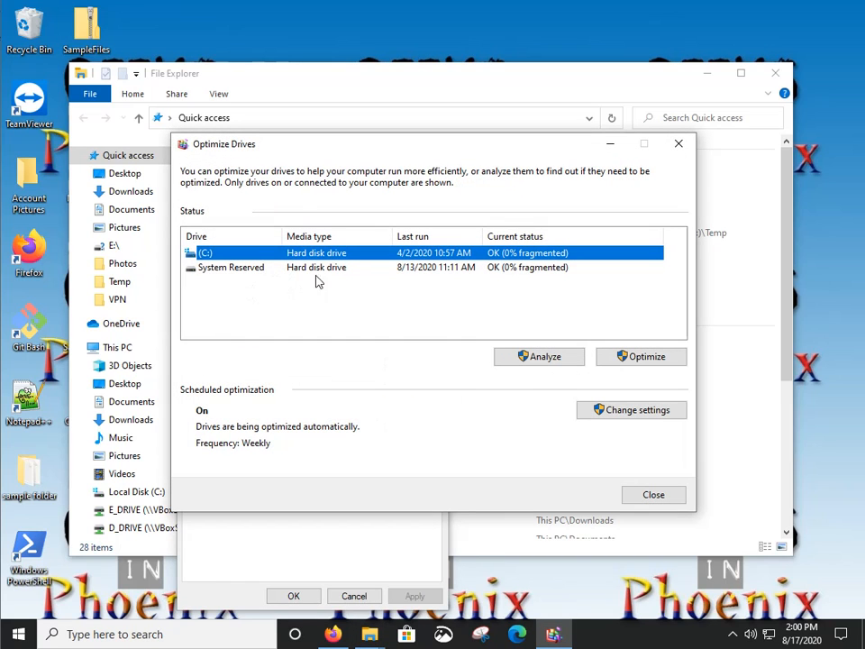
# - Check the System Reserved and C: entries in the drive list and close all the open windows
pyautogui.click(450, 267)
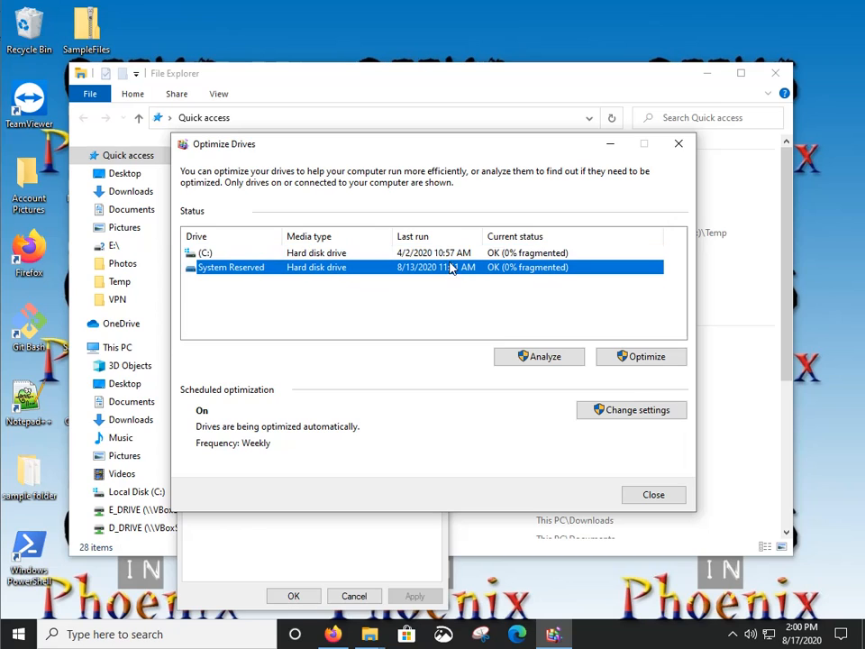
pyautogui.click(439, 255)
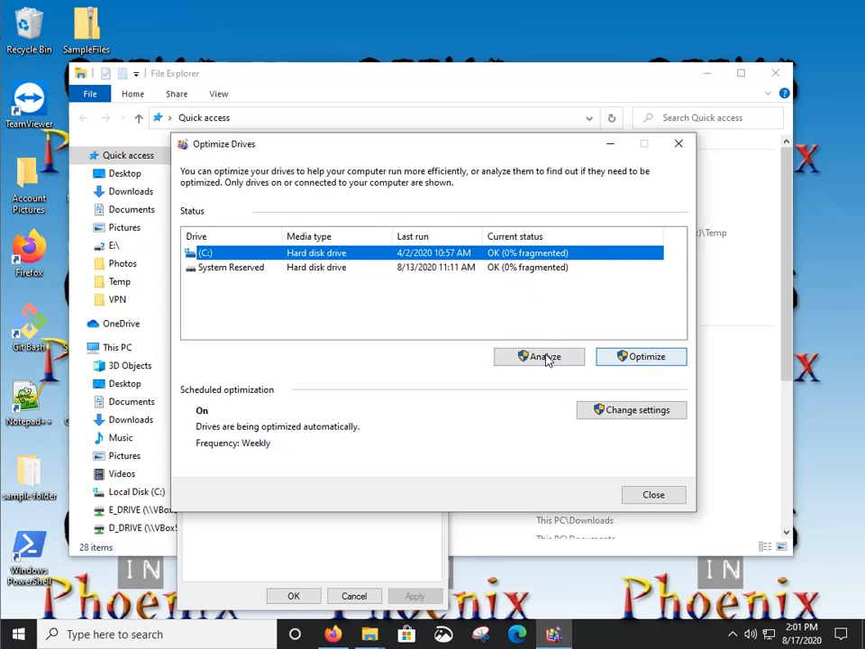
pyautogui.click(678, 146)
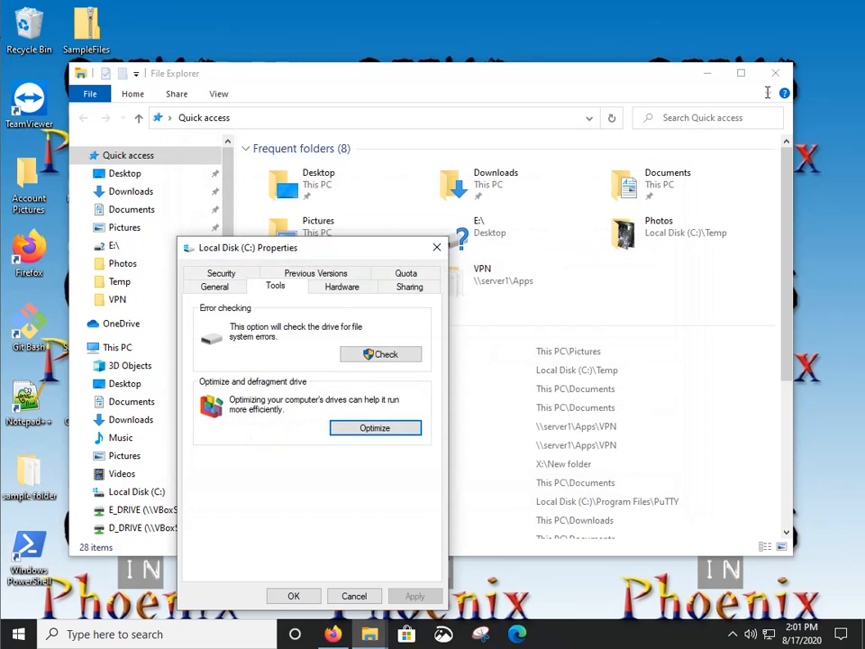
pyautogui.click(776, 76)
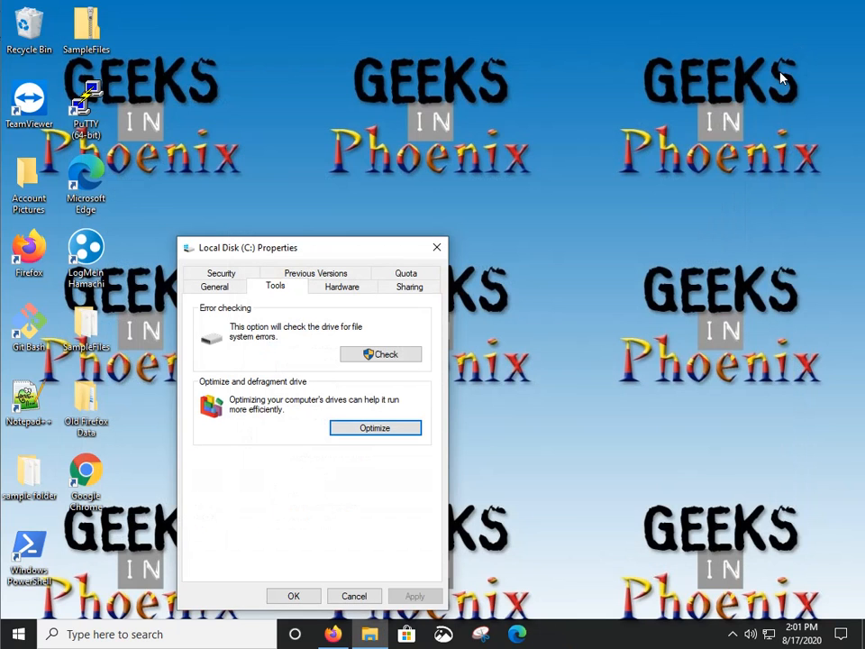
pyautogui.click(351, 595)
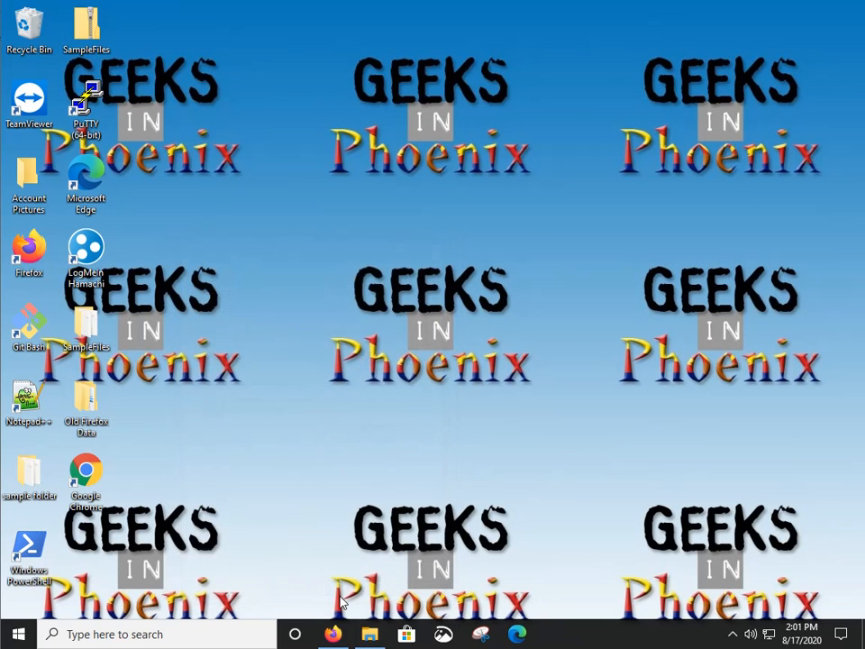
# - Open a new File Explorer window and close it again
pyautogui.rightClick(16, 636)
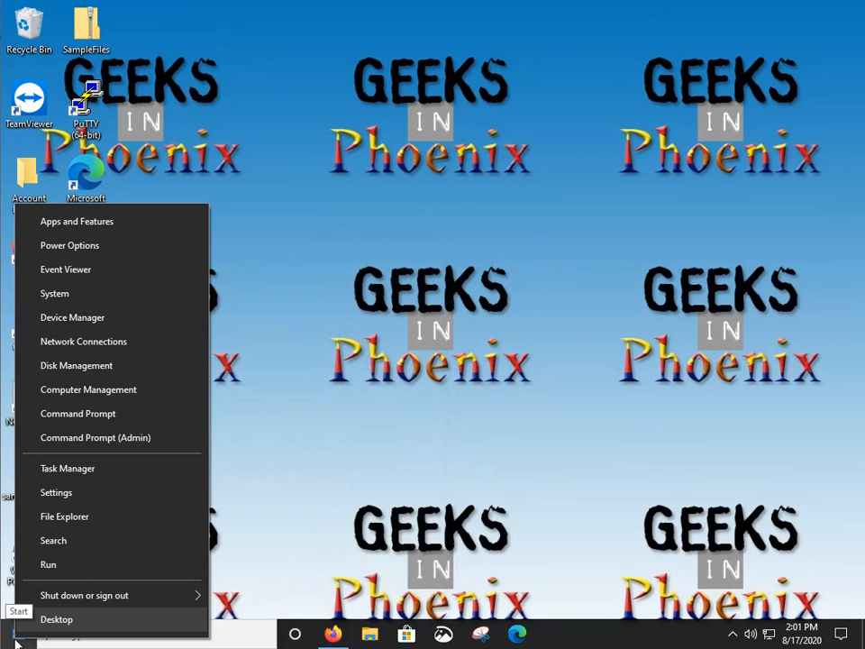
pyautogui.click(68, 520)
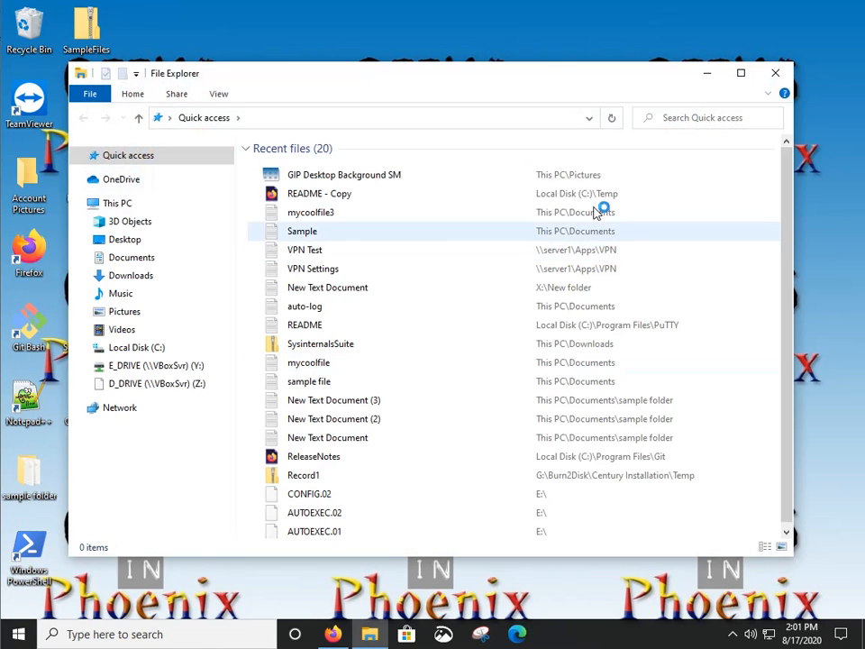
pyautogui.click(772, 72)
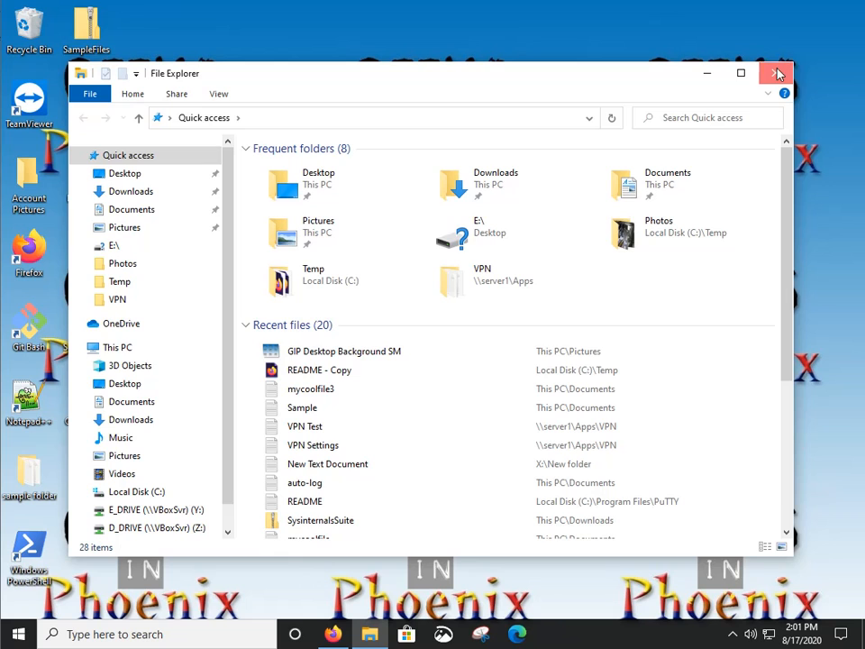
# - Launch Defragment and Optimize Drives from the Windows Administrative Tools
pyautogui.click(17, 637)
pyautogui.scroll(-5, 165, 464)
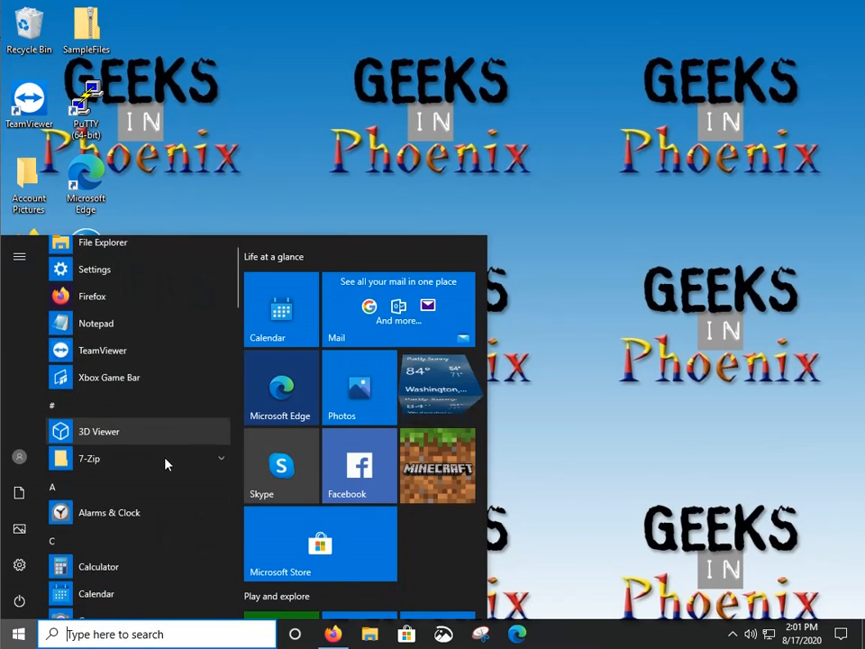
pyautogui.scroll(-15, 164, 465)
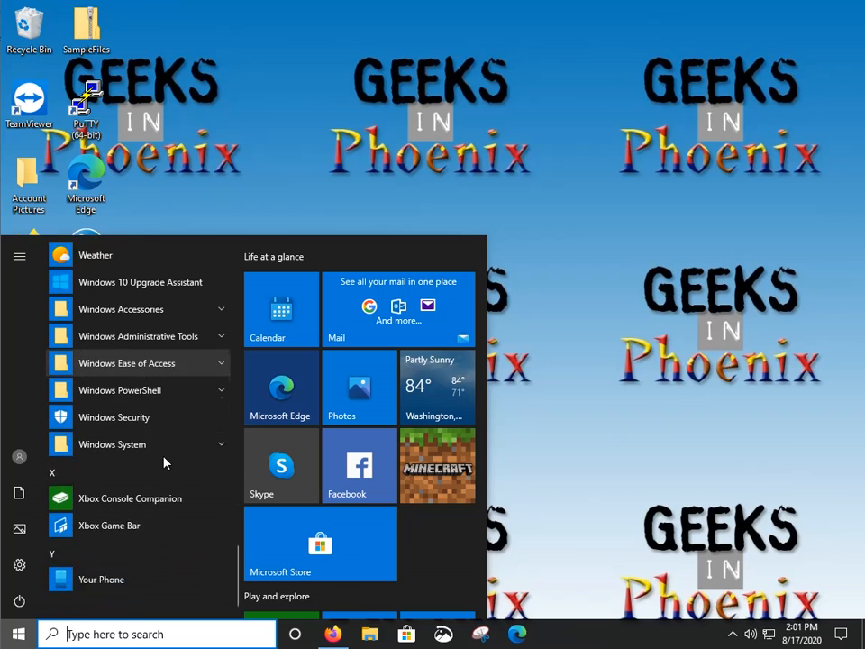
pyautogui.scroll(1, 165, 461)
pyautogui.click(150, 383)
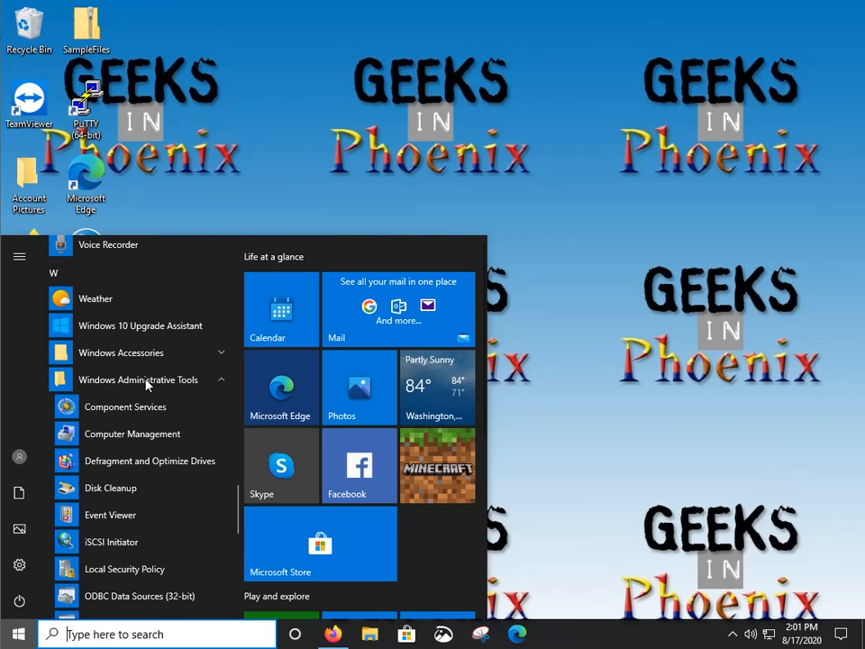
pyautogui.click(118, 464)
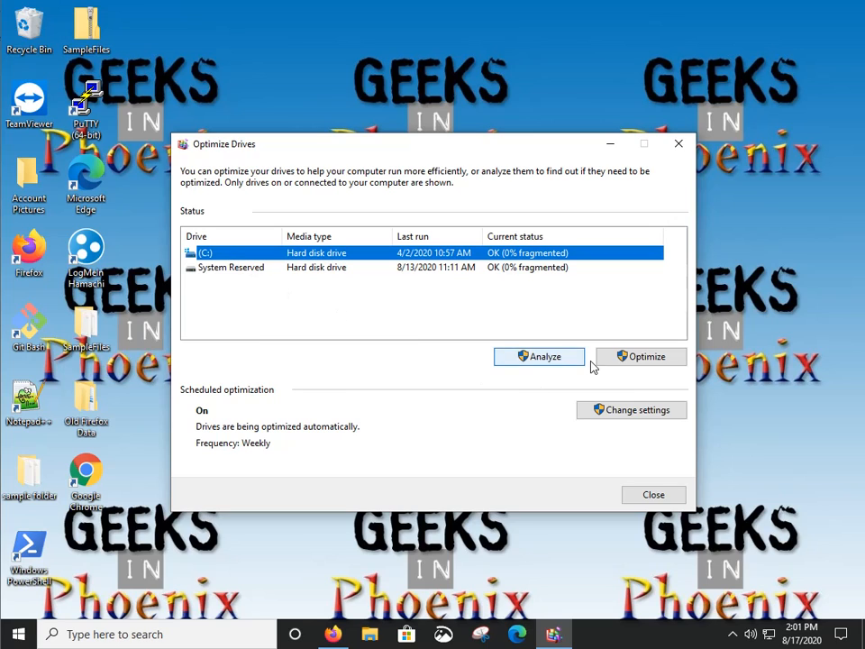
# - Select the C: and System Reserved drives together, clear the selection and select only C:
pyautogui.keyDown('ctrl'); pyautogui.click(288, 268); pyautogui.keyUp('ctrl')
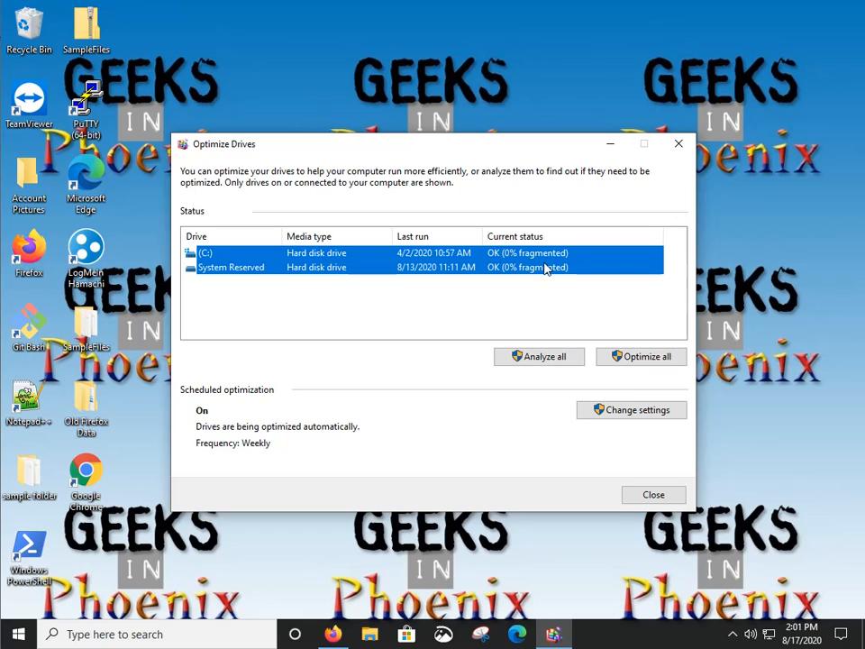
pyautogui.click(254, 297)
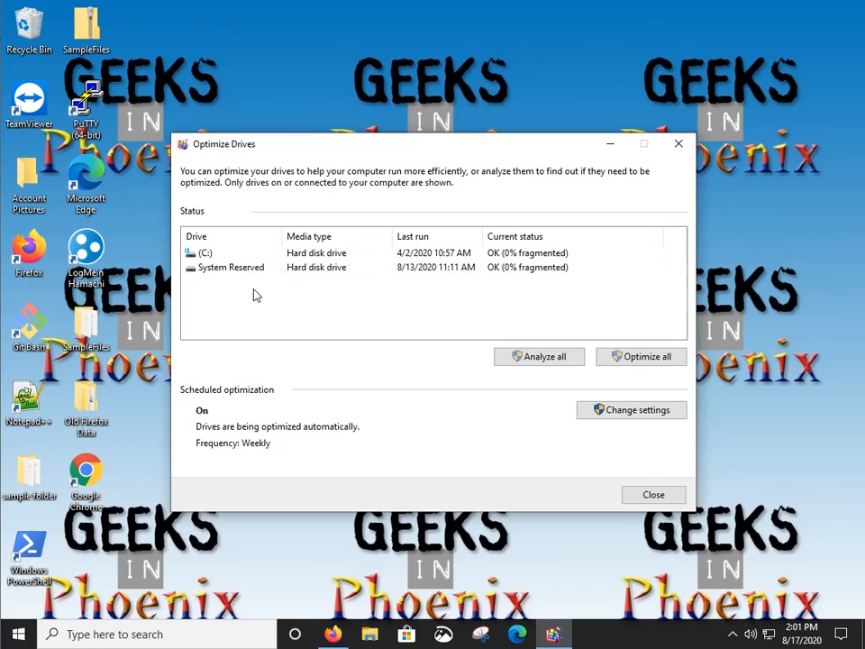
pyautogui.click(212, 256)
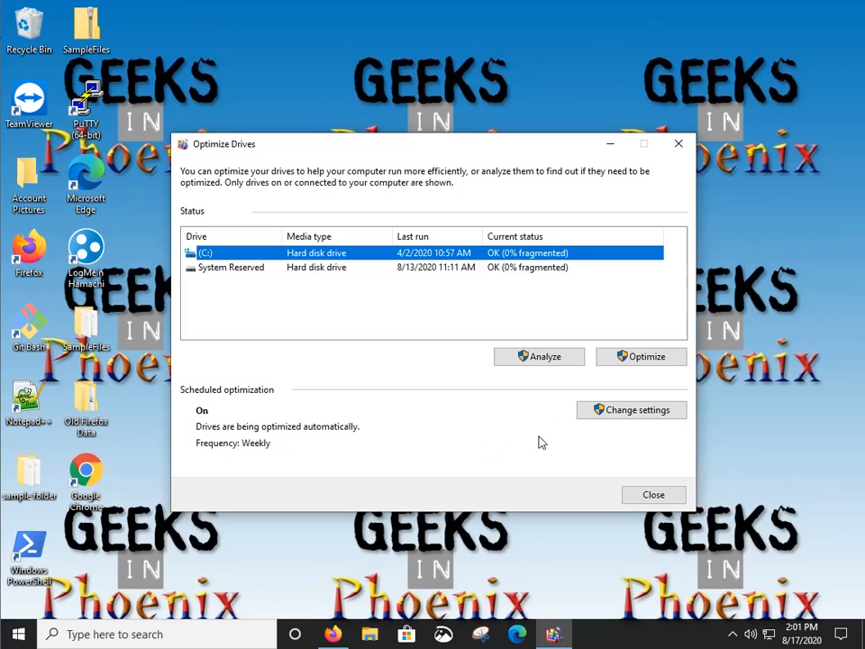
# - View the optimization schedule settings, leave them without changes and close the Optimize Drives window
pyautogui.click(615, 411)
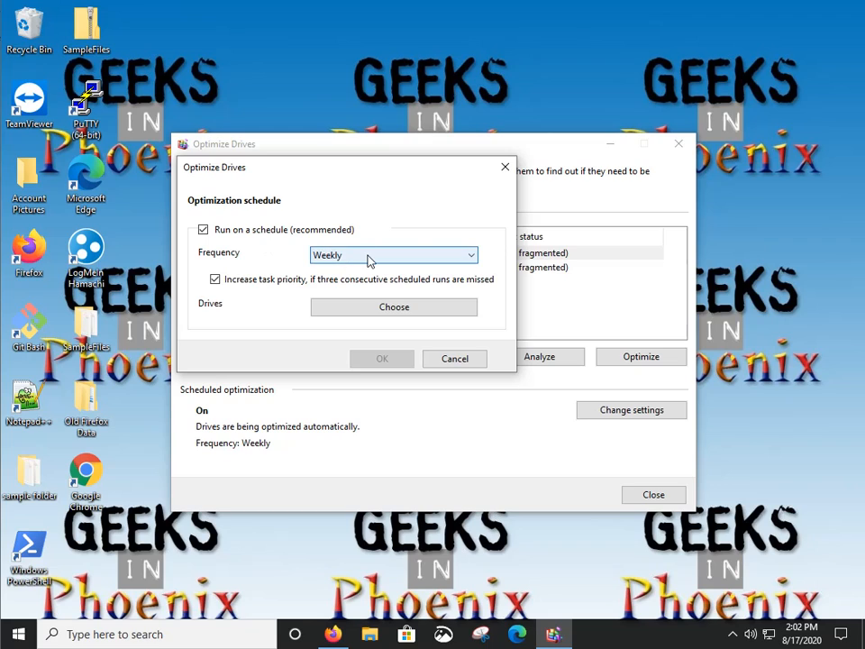
pyautogui.click(455, 360)
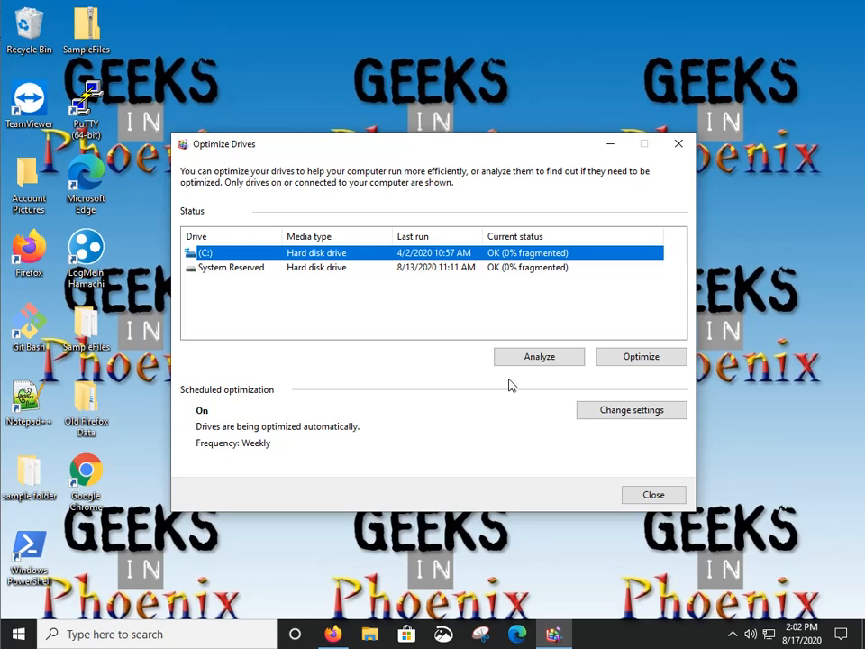
pyautogui.click(655, 499)
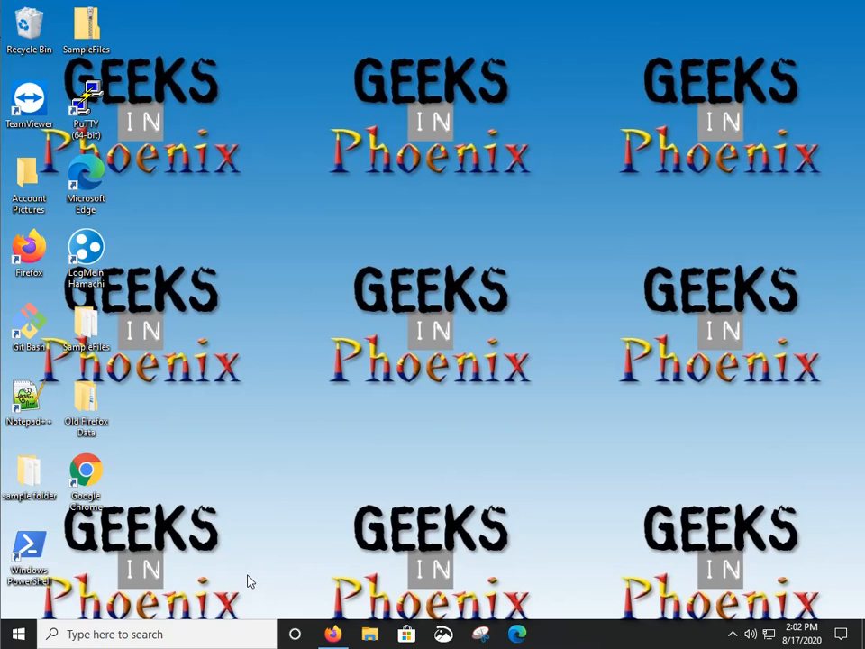
# - Search Windows for "command" and run Command Prompt as administrator, allowing it to make changes to the device
pyautogui.click(115, 635)
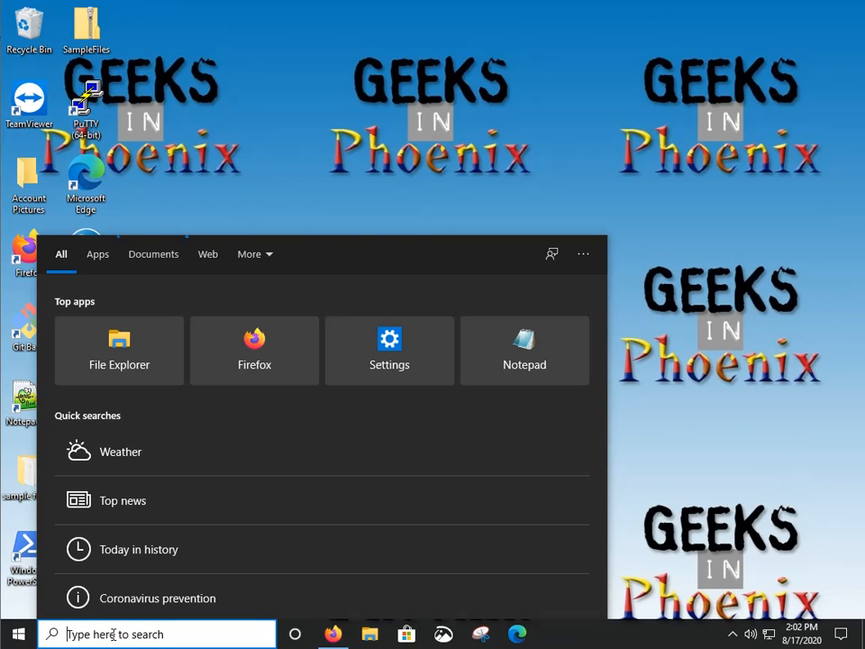
pyautogui.write('co')
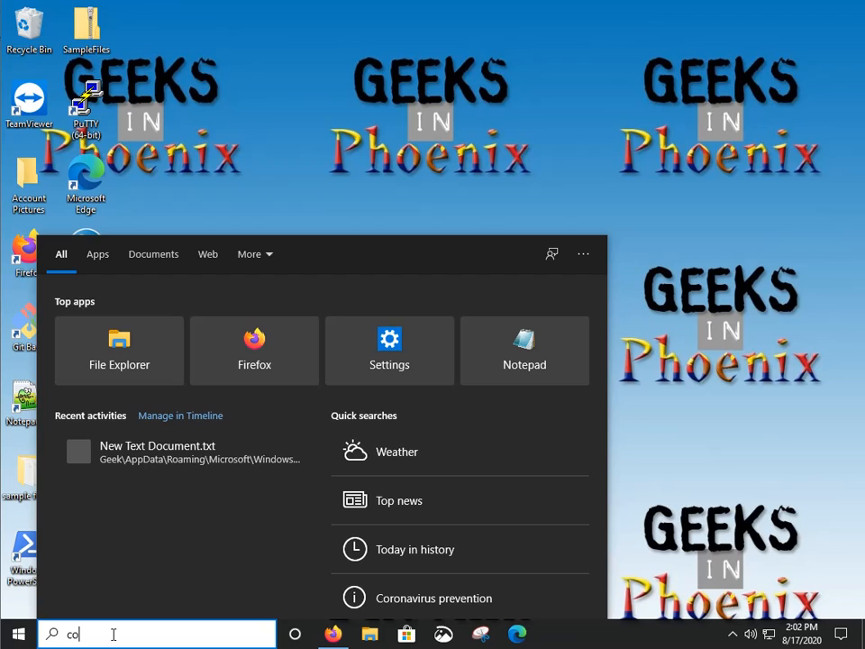
pyautogui.write('mmand')
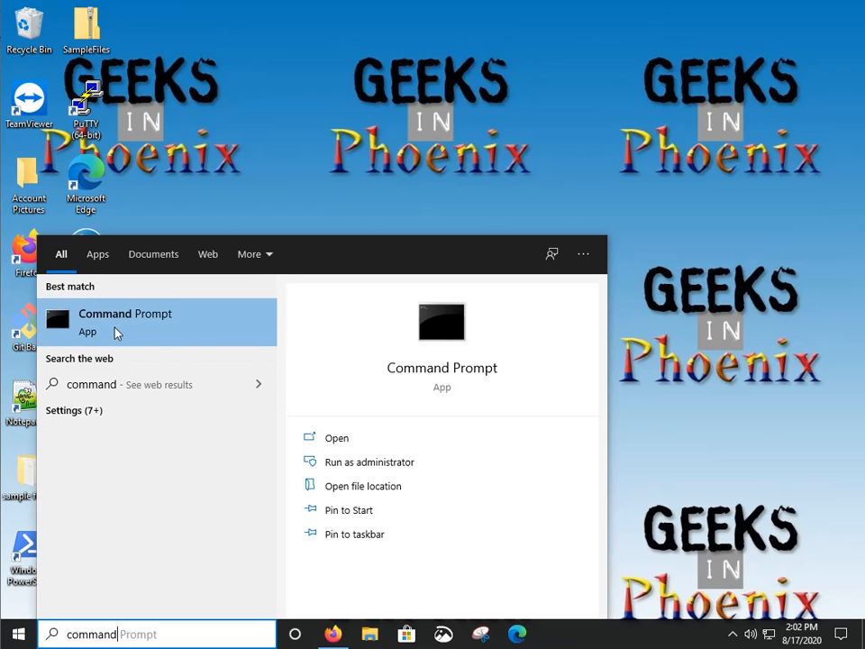
pyautogui.click(347, 462)
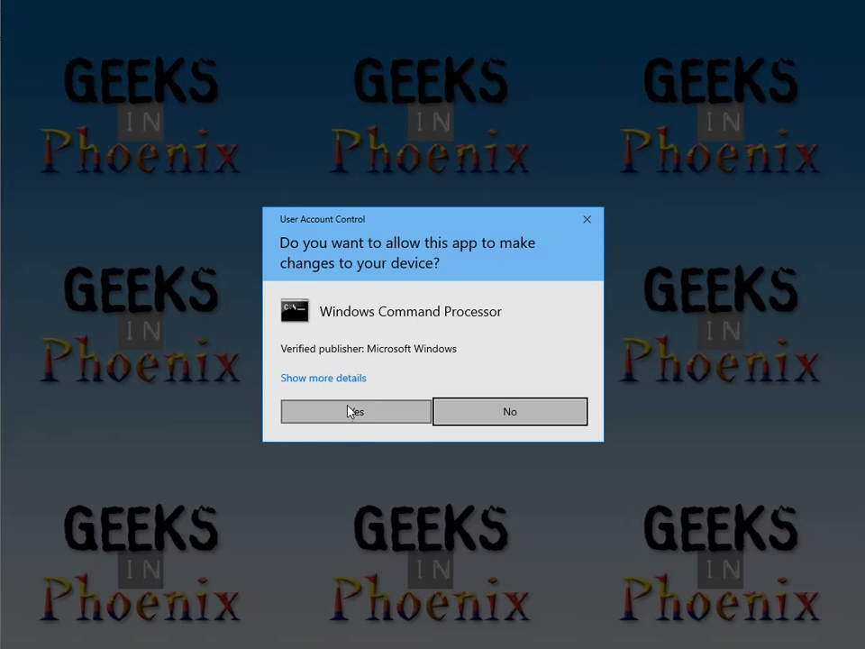
pyautogui.click(348, 415)
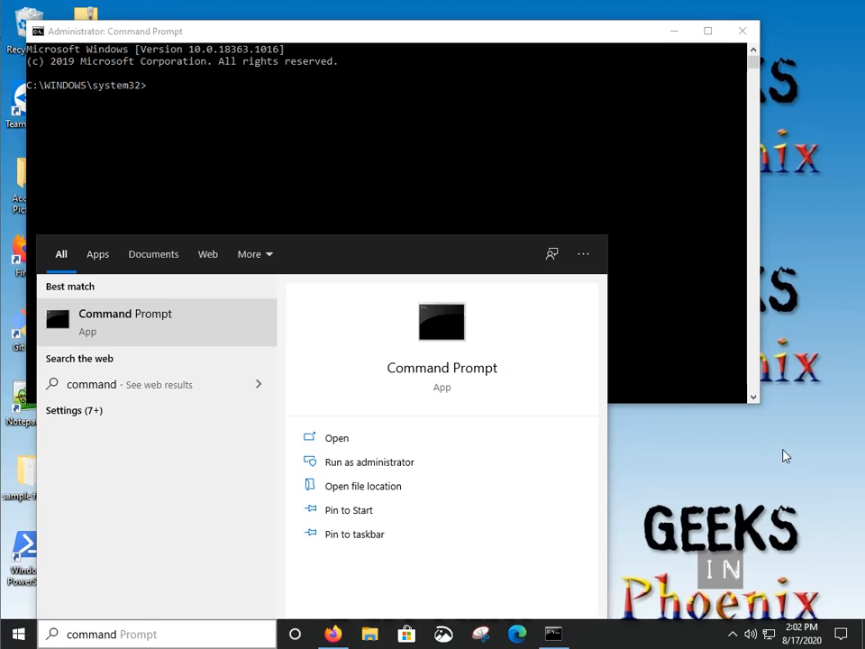
pyautogui.click(721, 474)
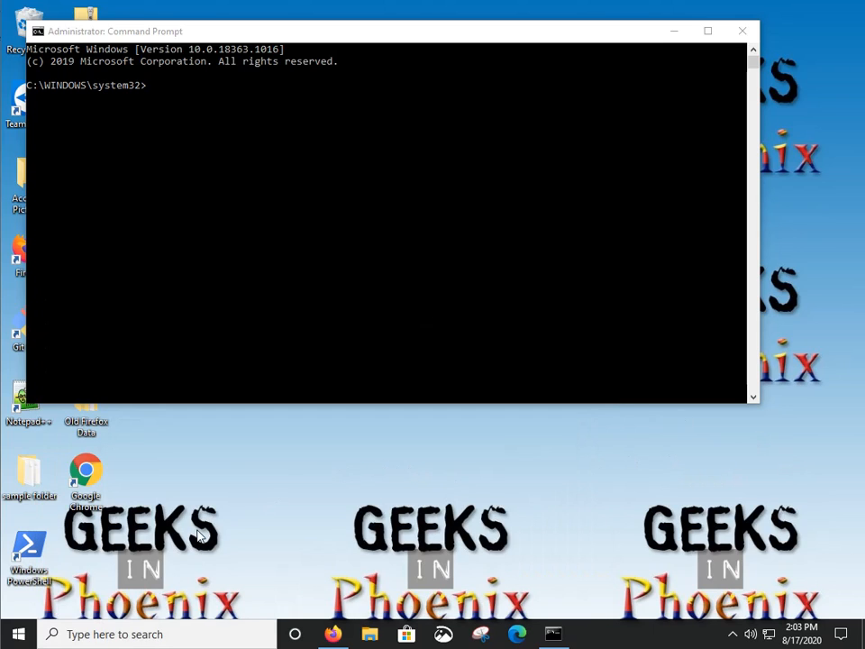
# - Move the administrator Command Prompt window closer to the middle of the desktop
pyautogui.rightClick(18, 639)
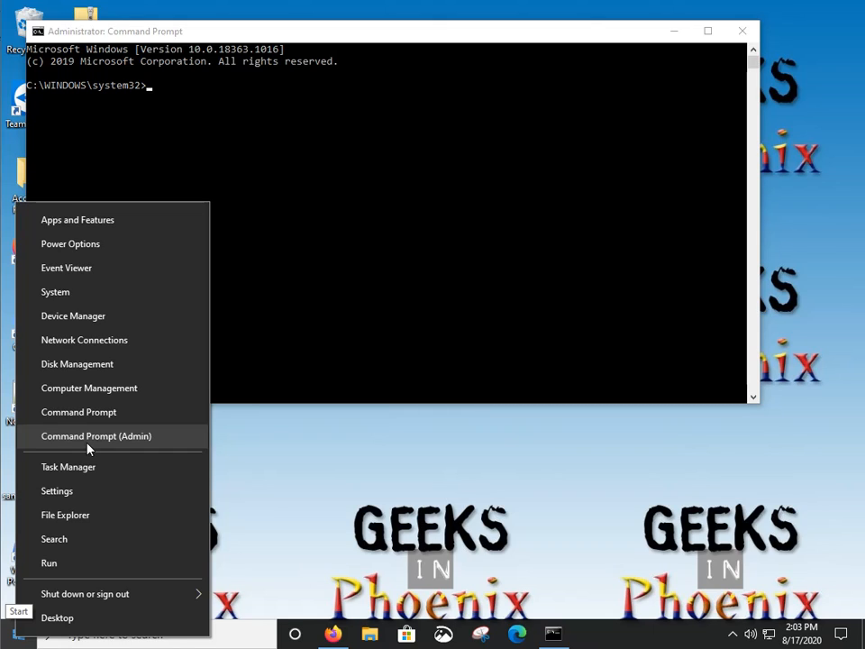
pyautogui.click(275, 449)
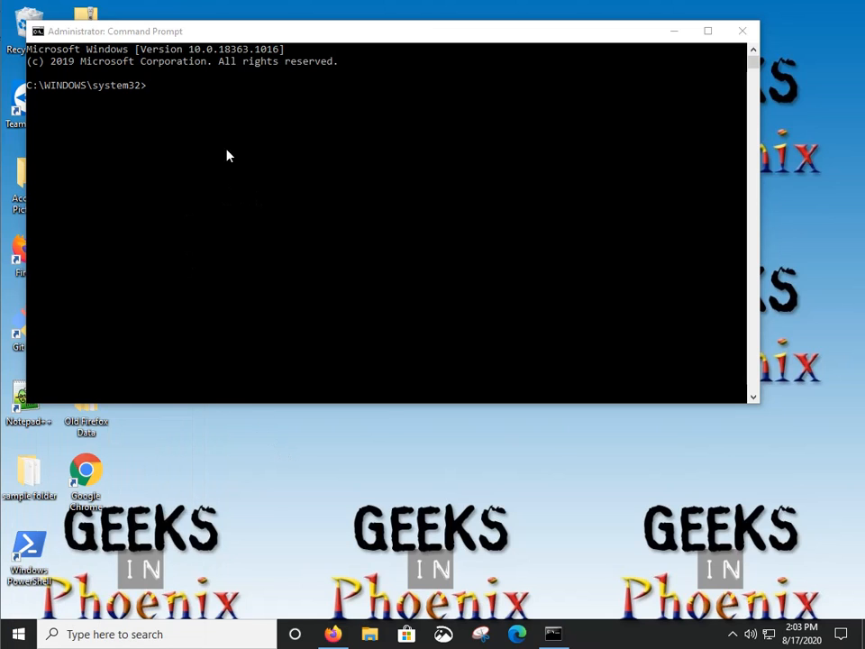
pyautogui.moveTo(359, 40); pyautogui.dragTo(418, 97)
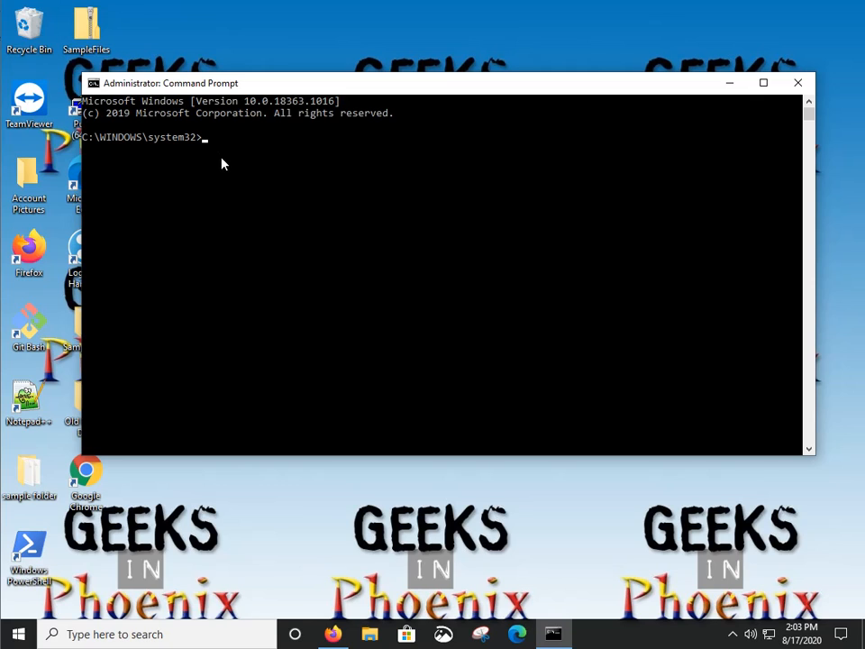
# - Switch to Firefox and copy the command "fsutil behavior query DisableDeleteNotify" from the drive optimization article
pyautogui.click(334, 634)
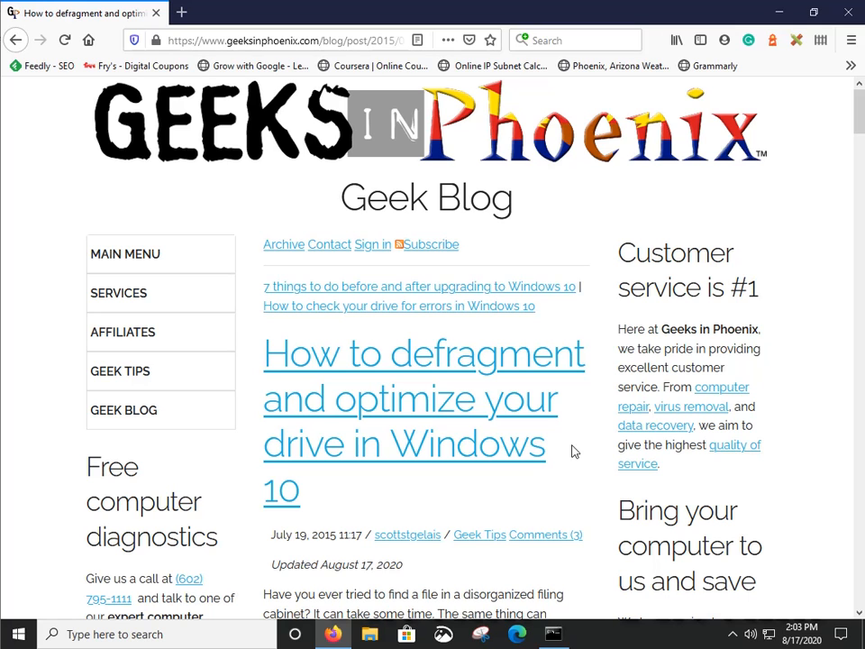
pyautogui.scroll(-10, 571, 450)
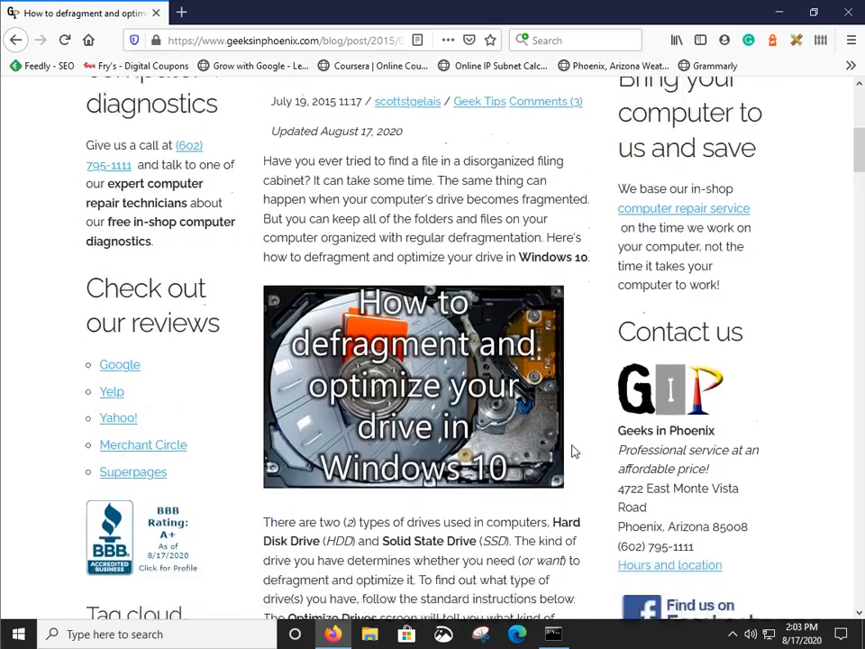
pyautogui.scroll(-8, 569, 453)
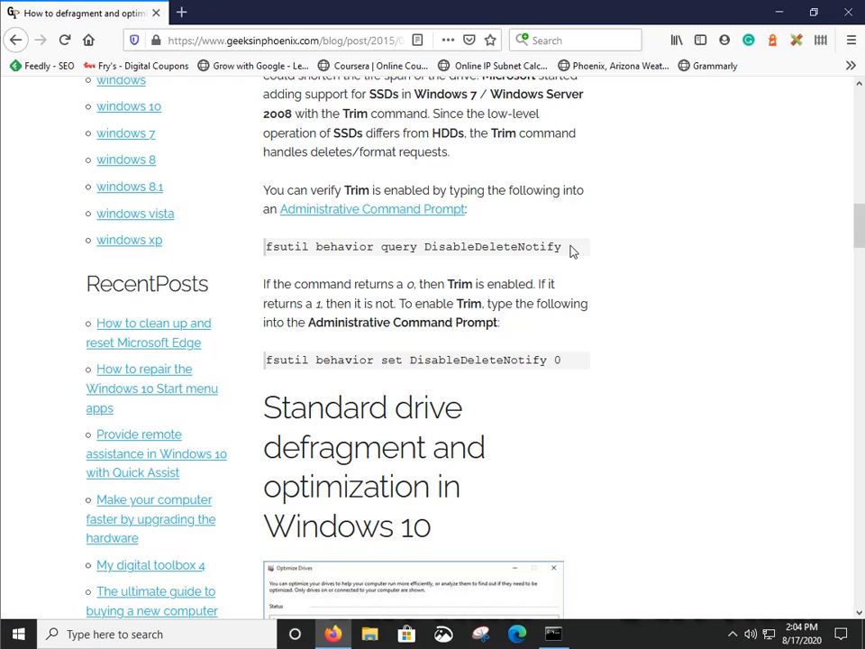
pyautogui.moveTo(569, 252); pyautogui.dragTo(267, 247)
pyautogui.hotkey('ctrl', 'c')
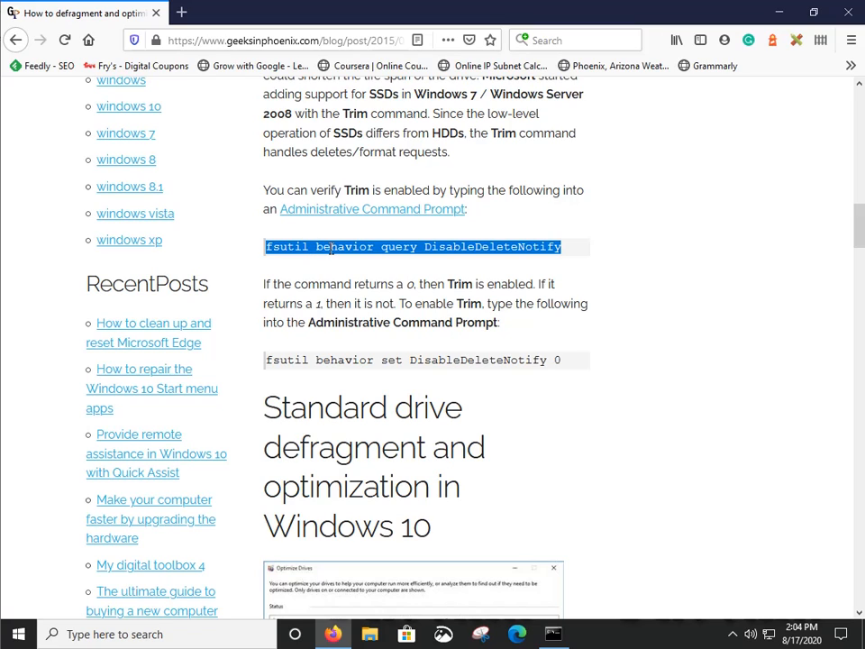
# - Switch to the administrator Command Prompt and run the copied command "fsutil behavior query DisableDeleteNotify" to check the Trim status
pyautogui.click(551, 634)
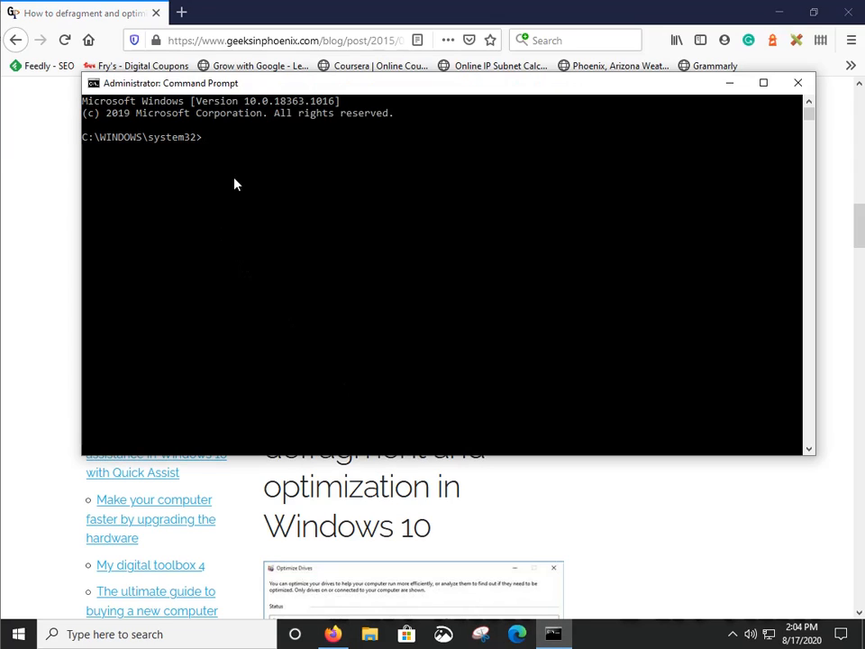
pyautogui.hotkey('ctrl', 'v')
pyautogui.press('Return')
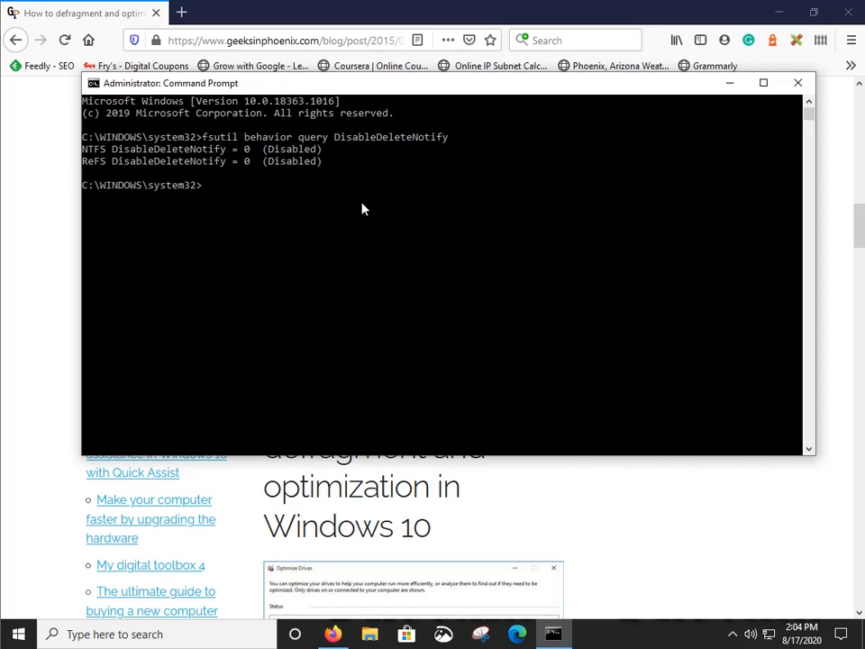
# - Run "defrag /?" and review the command's description, syntax, parameters and examples in the help output
pyautogui.write('defrag /?')
pyautogui.press('Return')
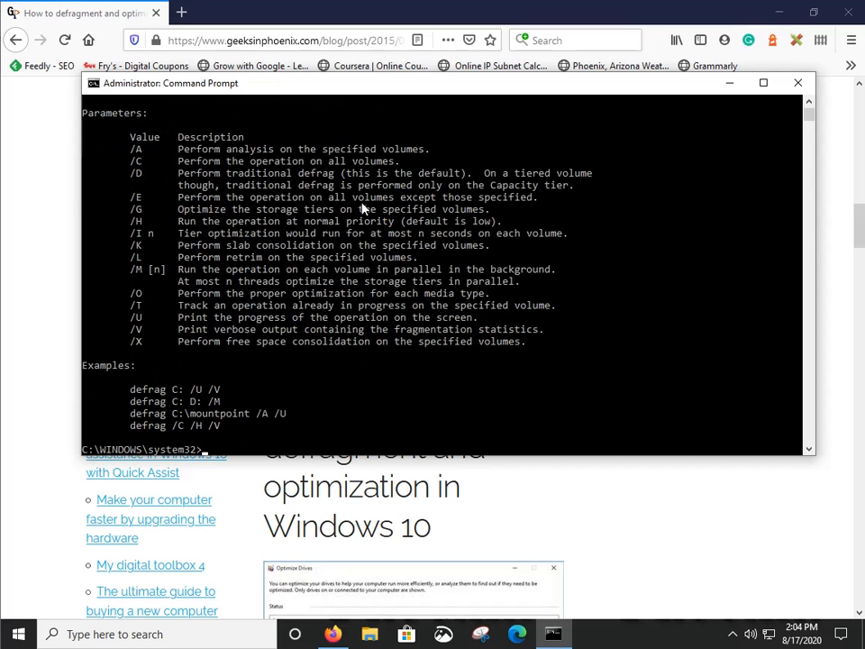
pyautogui.scroll(8, 362, 198)
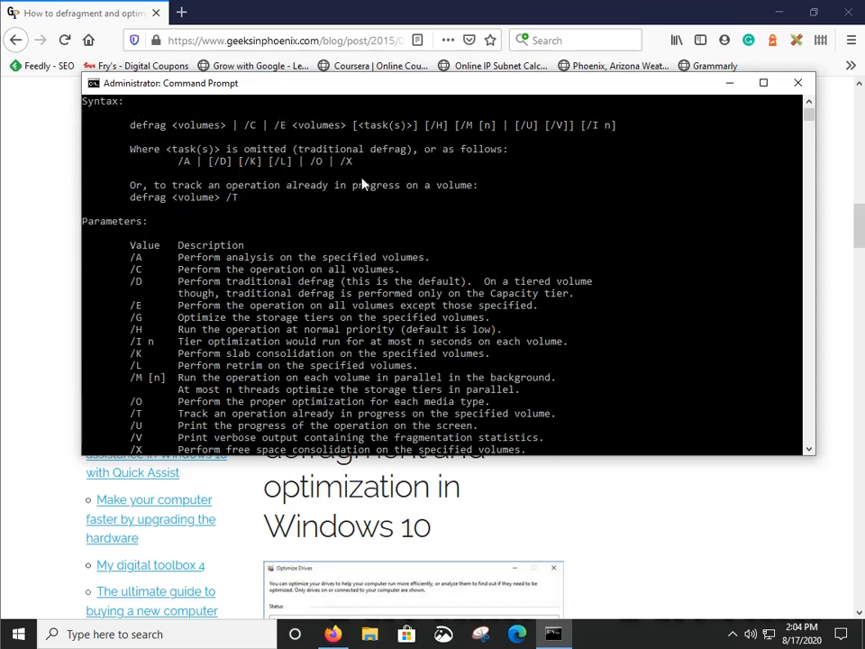
pyautogui.scroll(-2, 362, 193)
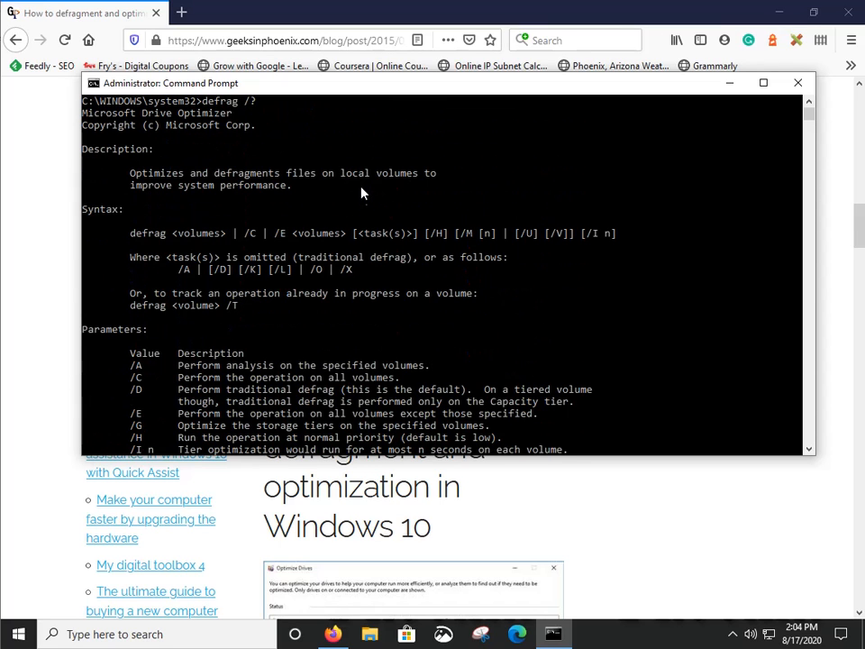
# - Switch back to the Firefox article and examine its advanced defragmentation section, including the defrag syntax, examples and parameter table
pyautogui.click(620, 536)
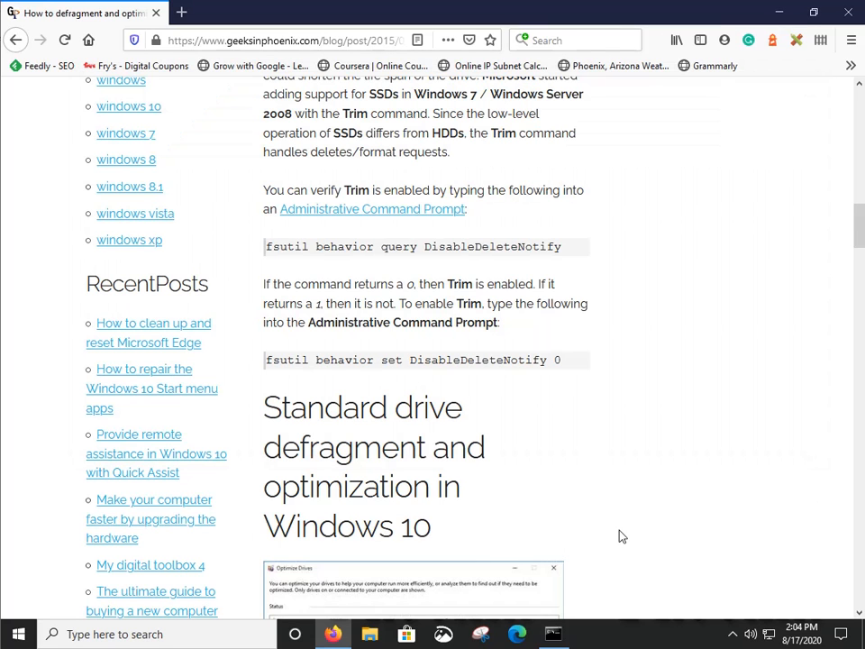
pyautogui.scroll(-4, 610, 357)
pyautogui.scroll(-13, 610, 358)
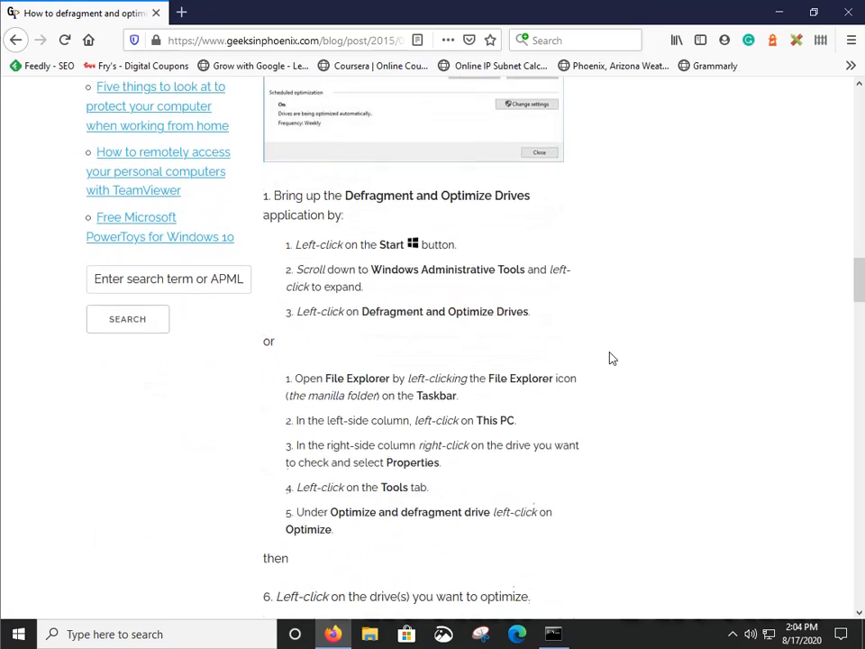
pyautogui.scroll(-4, 610, 358)
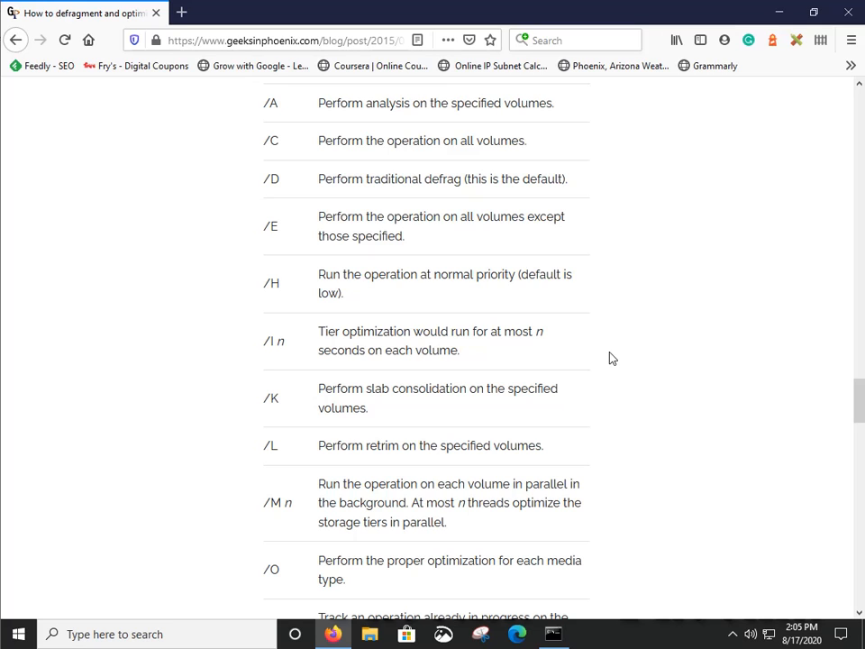
pyautogui.scroll(-5, 610, 358)
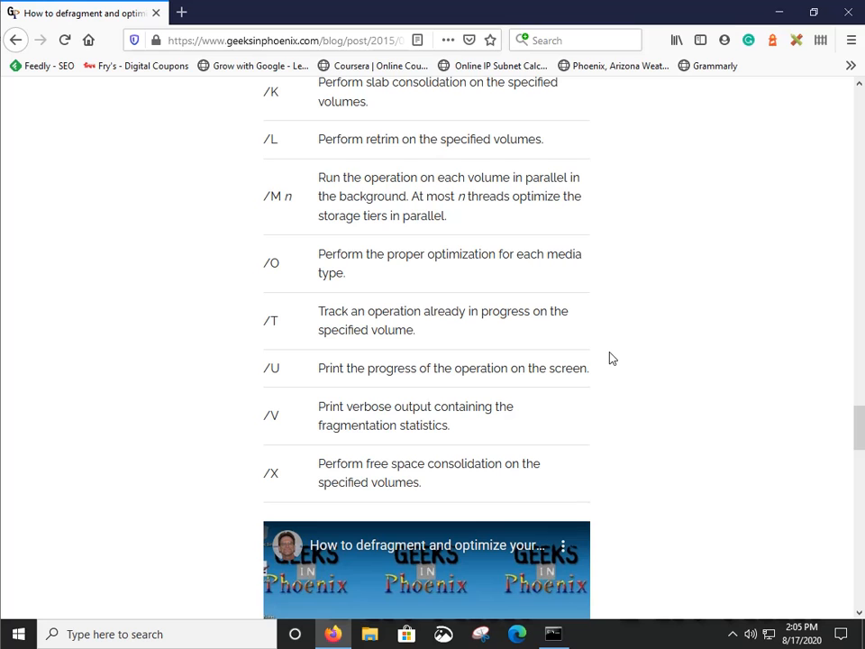
pyautogui.scroll(3, 610, 358)
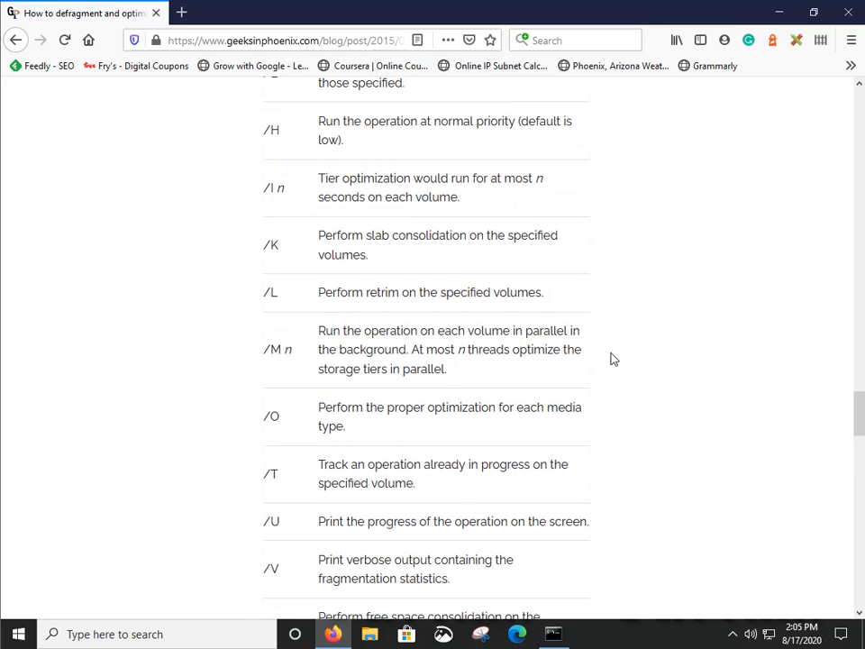
pyautogui.scroll(10, 610, 358)
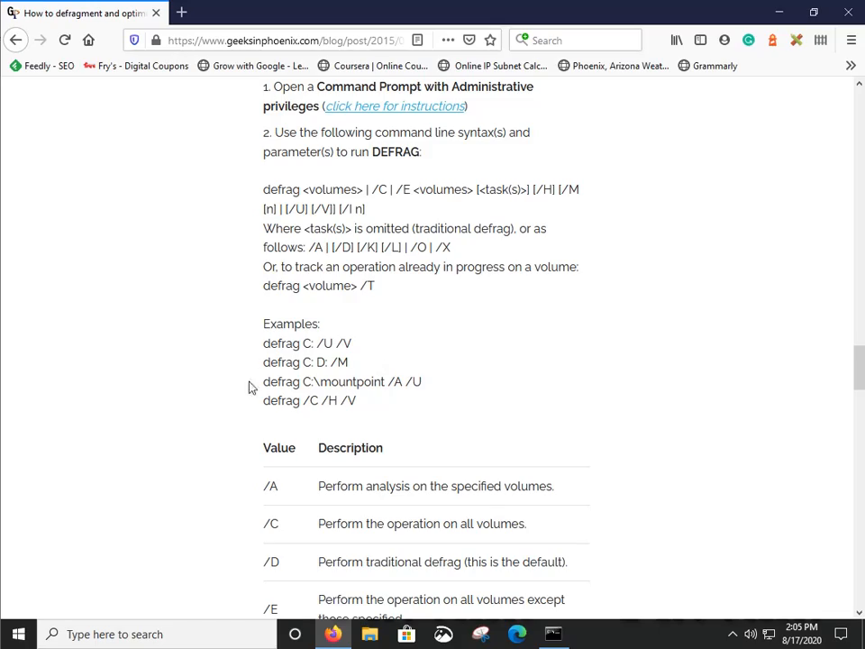
pyautogui.scroll(15, 622, 286)
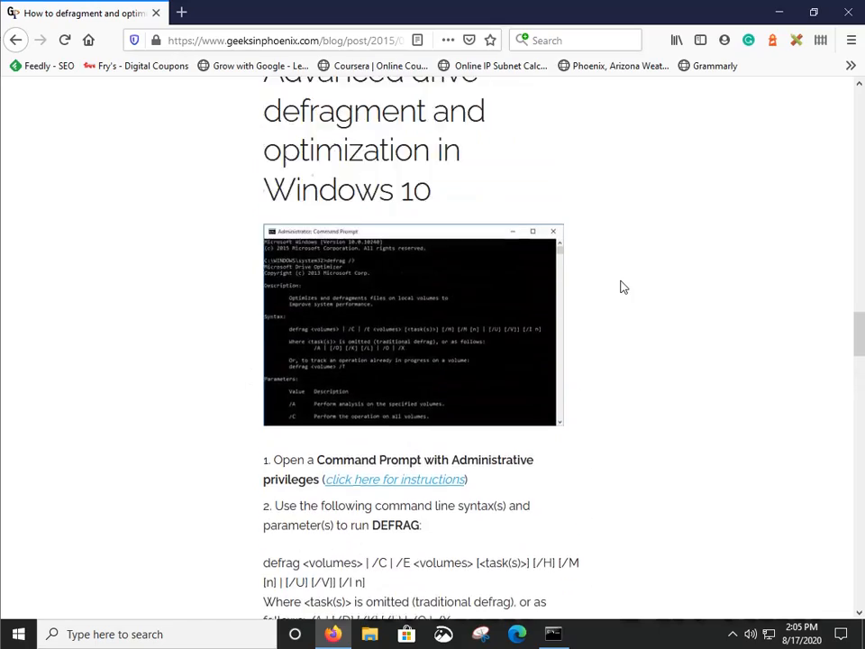
pyautogui.scroll(12, 622, 287)
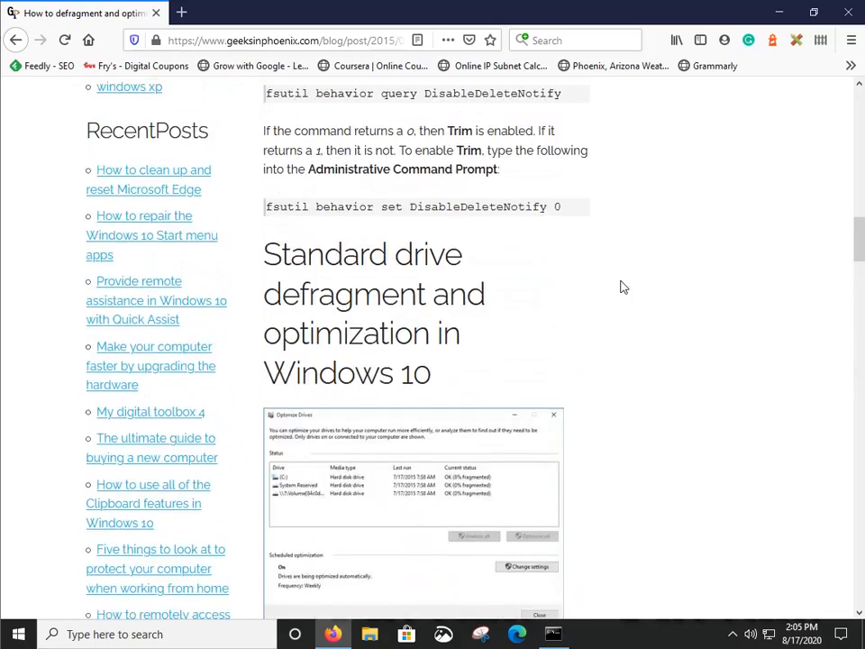
pyautogui.scroll(-20, 622, 286)
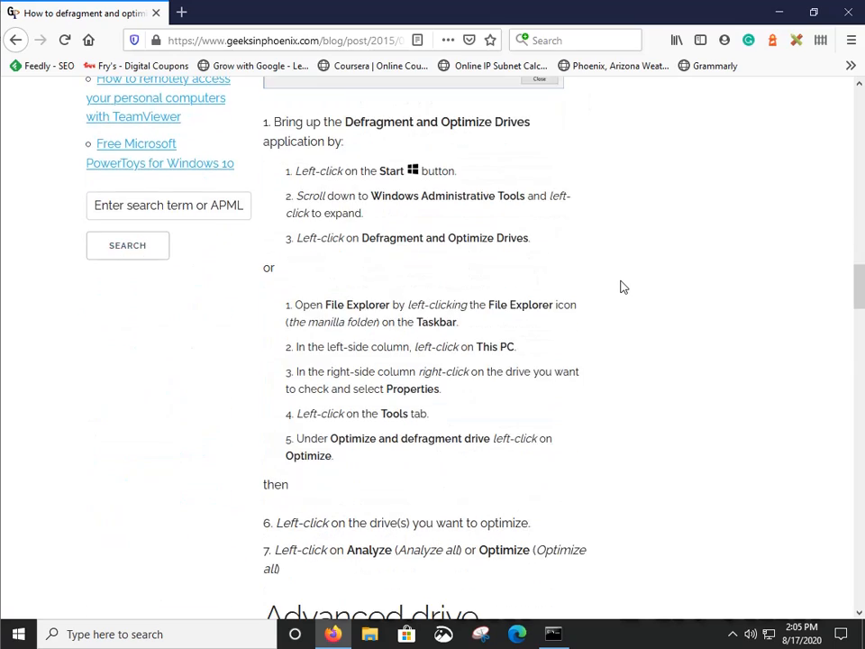
pyautogui.scroll(-10, 622, 286)
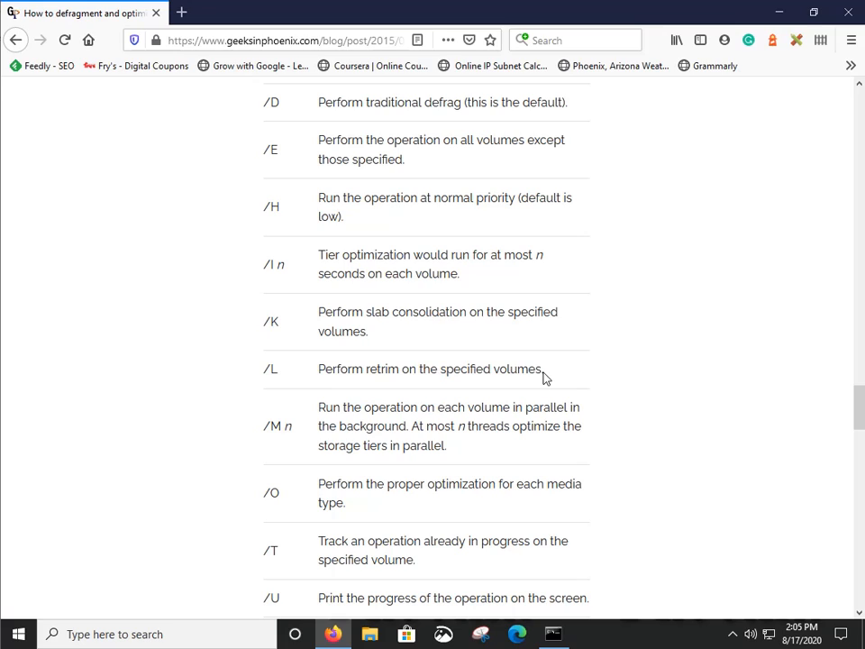
# - Highlight the description of the /L parameter in the defrag parameter table, and clear the selection after reading it
pyautogui.moveTo(550, 378); pyautogui.dragTo(306, 378)
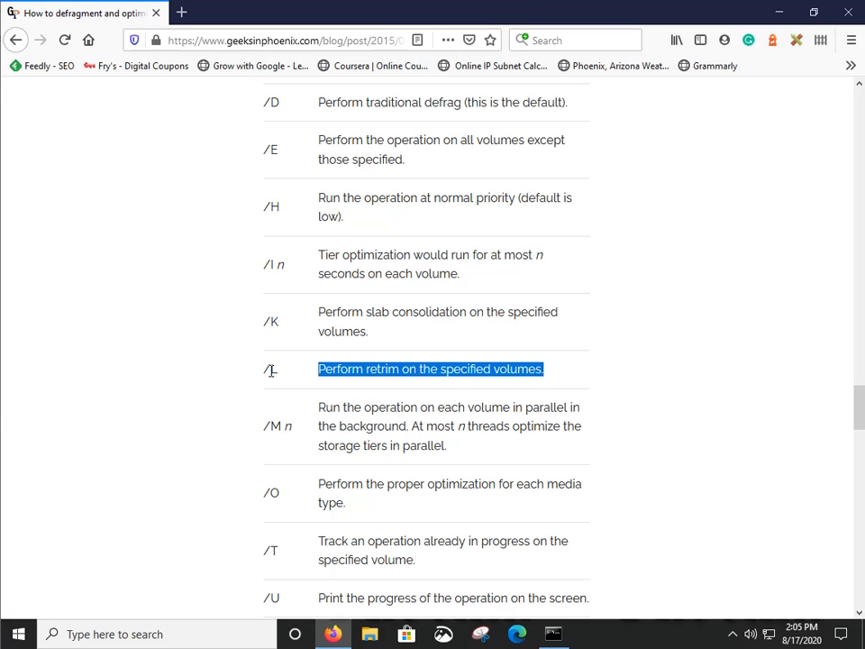
pyautogui.scroll(2, 608, 380)
pyautogui.click(620, 390)
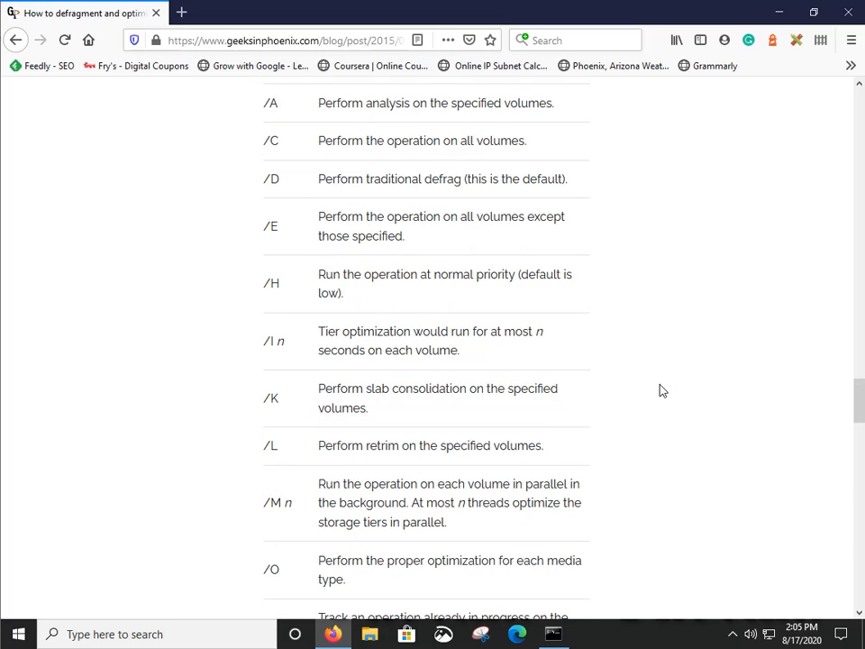
# - Look back through the article from the defrag parameter table up to the Geek Blog header at its beginning
pyautogui.scroll(6, 662, 390)
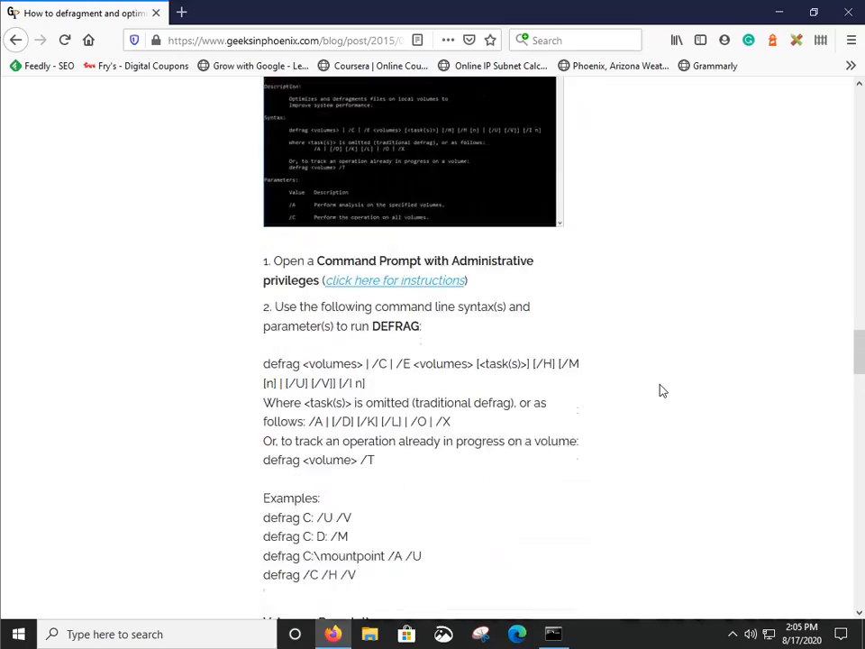
pyautogui.scroll(6, 662, 390)
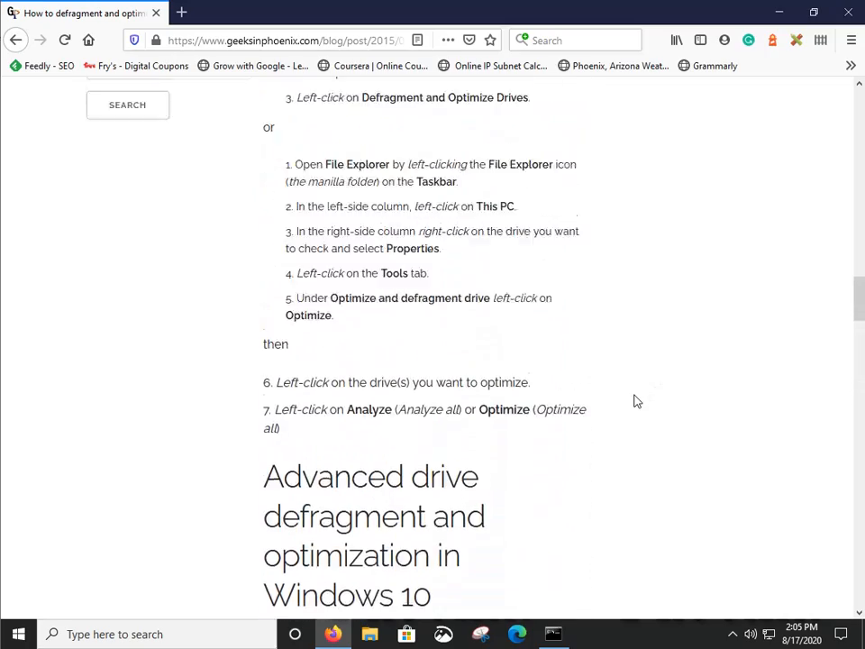
pyautogui.scroll(18, 635, 400)
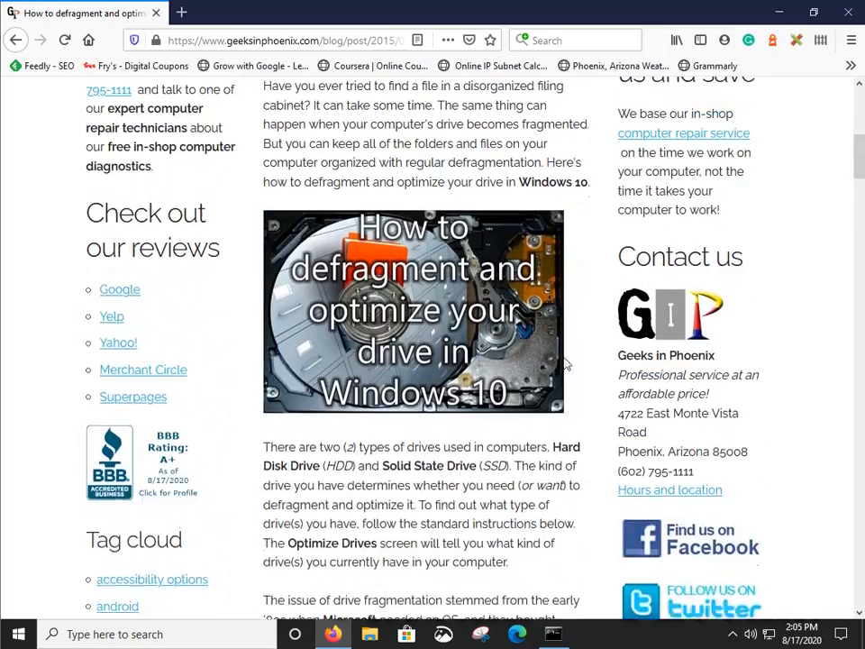
pyautogui.scroll(3, 590, 251)
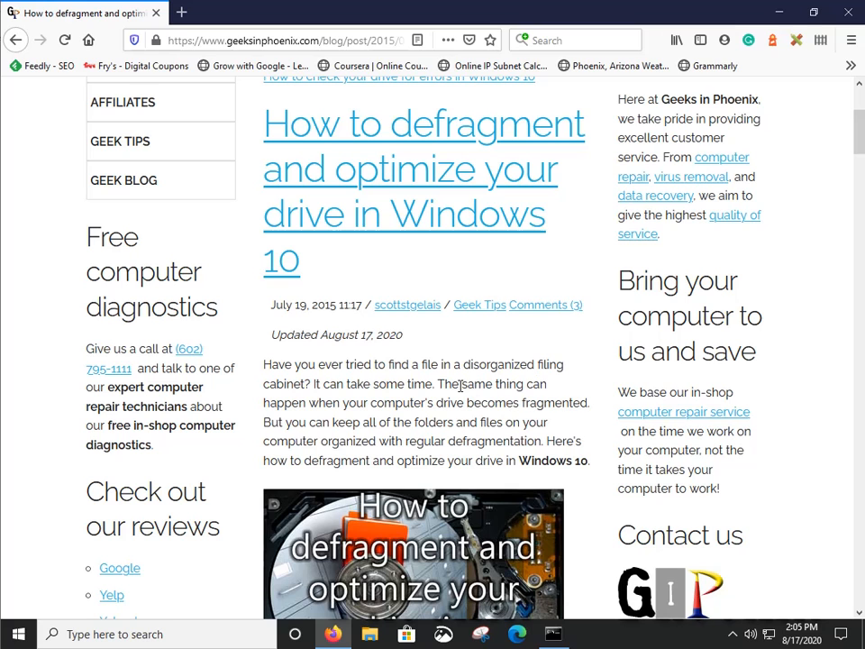
pyautogui.scroll(3, 459, 388)
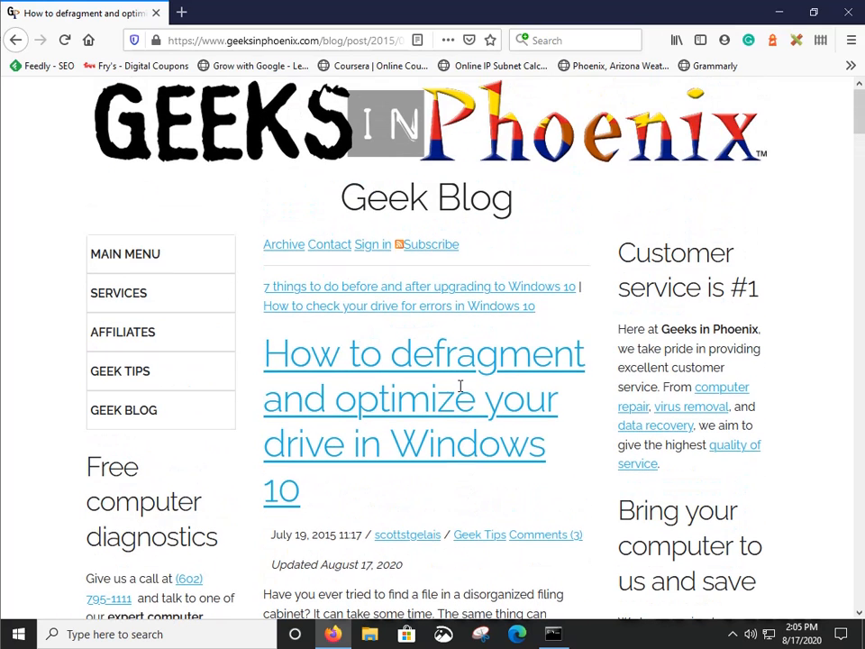